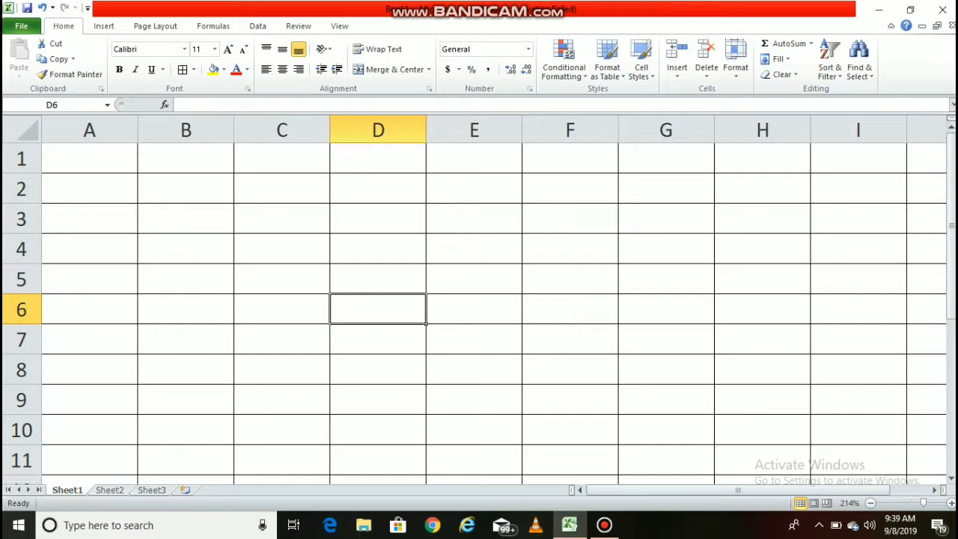
Fill B1:B10 with marks from 100 down to 10 by extending the 100, 90 series.
{"action": "left_click", "coordinate": [186, 158]}
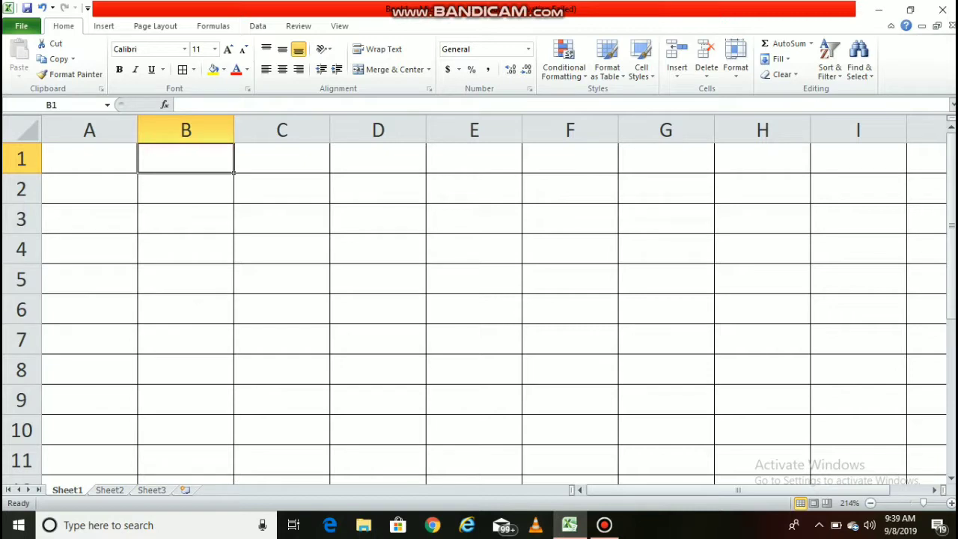
{"action": "type", "text": "10"}
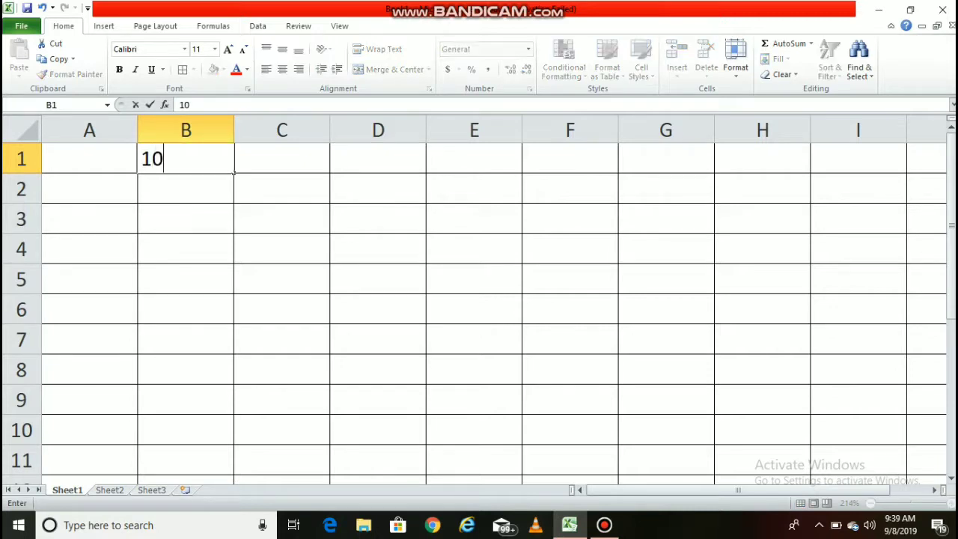
{"action": "type", "text": "0"}
{"action": "key", "text": "Return"}
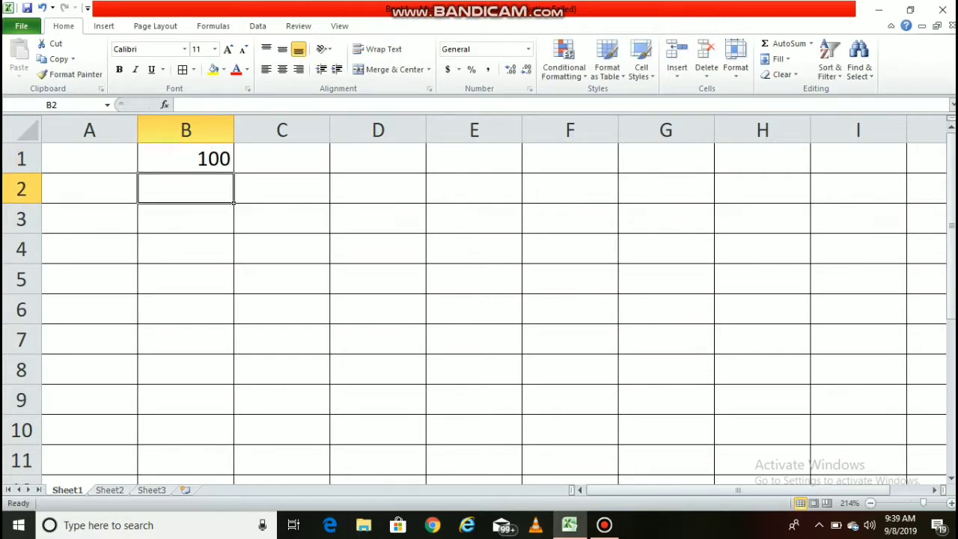
{"action": "type", "text": "90"}
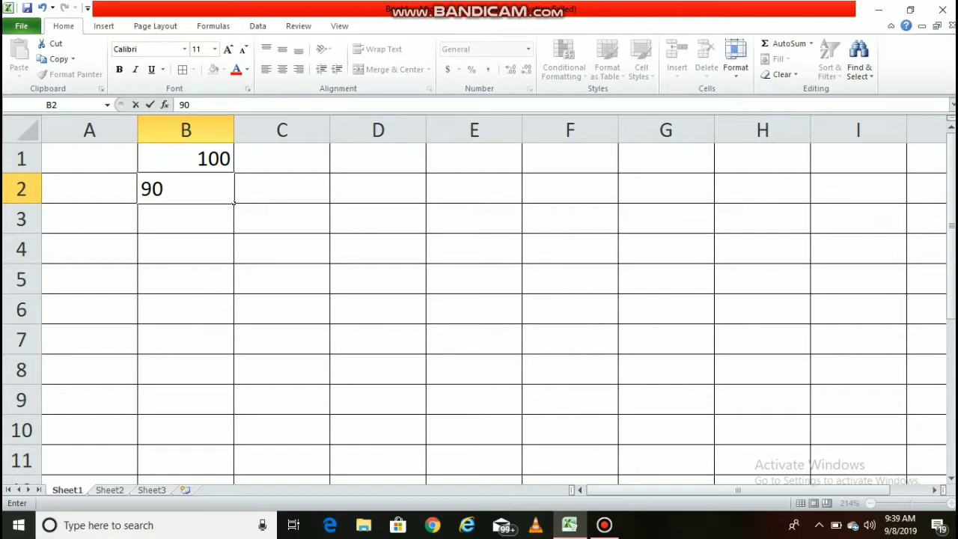
{"action": "key", "text": "shift+Up"}
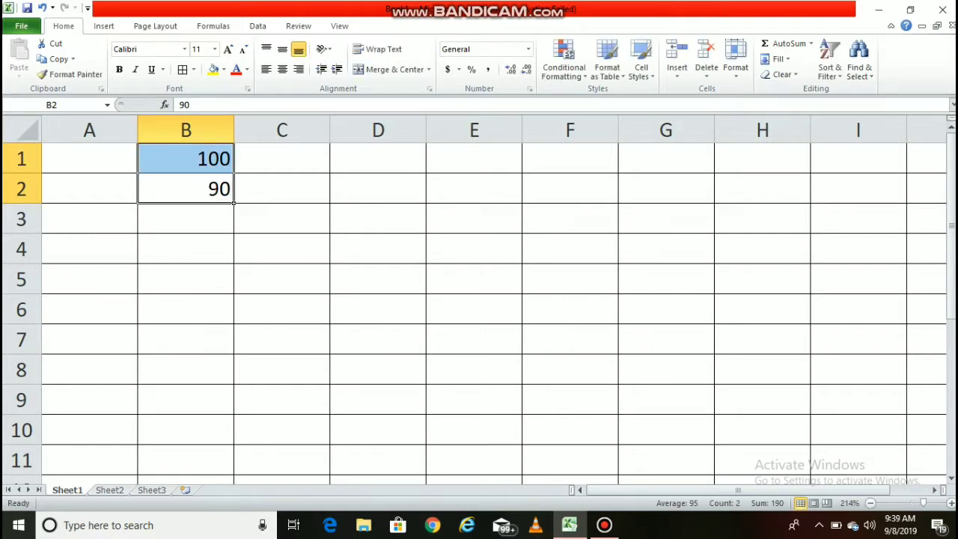
{"action": "left_click_drag", "start_coordinate": [233, 203], "coordinate": [234, 445]}
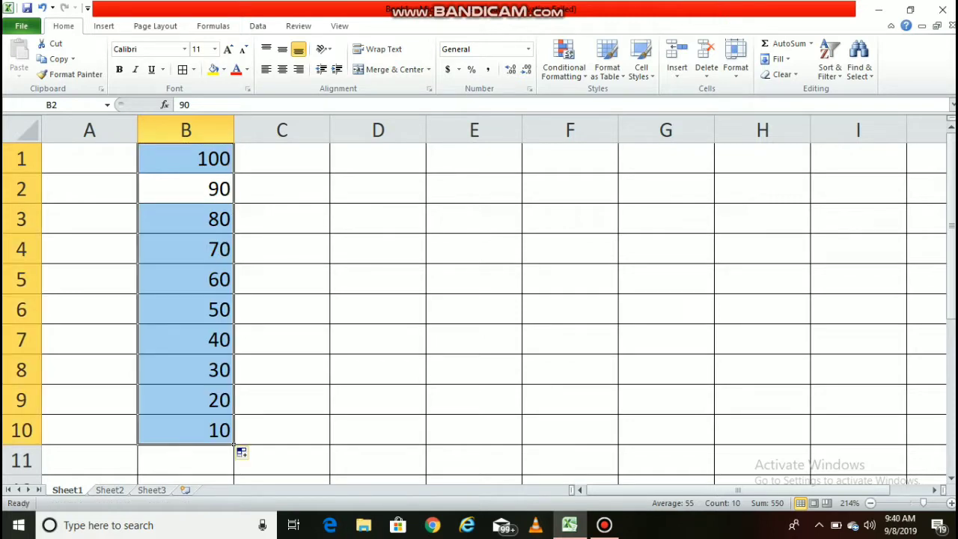
{"action": "left_click", "coordinate": [282, 158]}
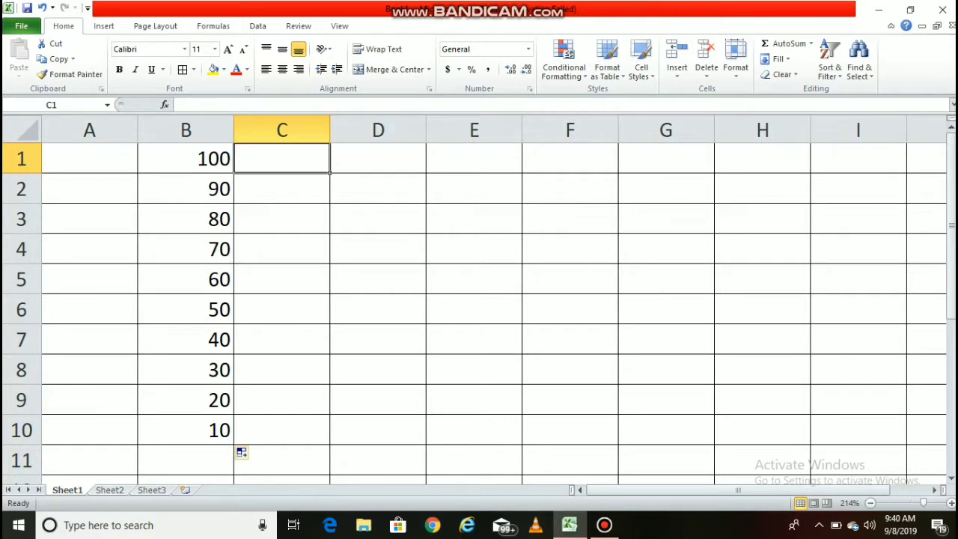
Fill A1:A10 with serial numbers 1 to 10 by extending the 1, 2 series.
{"action": "left_click", "coordinate": [89, 158]}
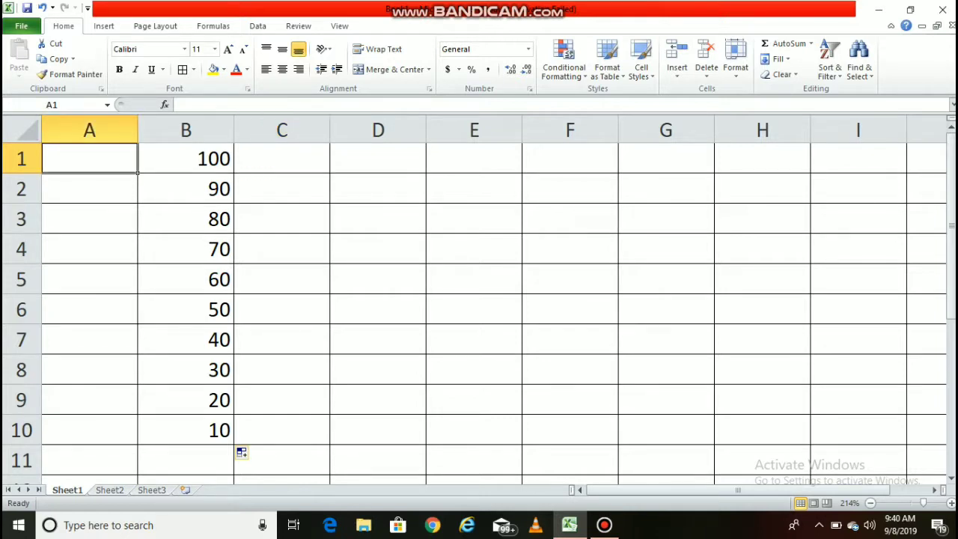
{"action": "type", "text": "1"}
{"action": "key", "text": "Return"}
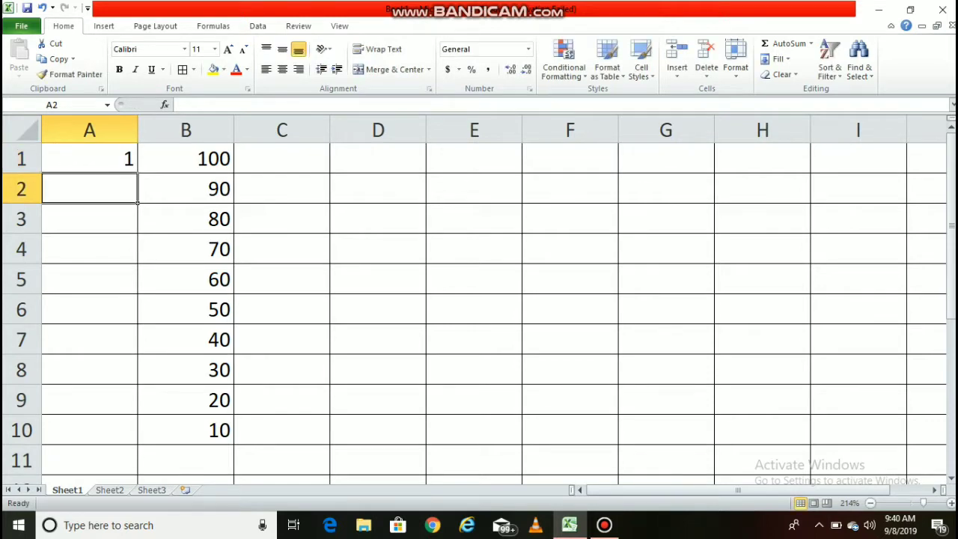
{"action": "type", "text": "2"}
{"action": "key", "text": "shift+Up"}
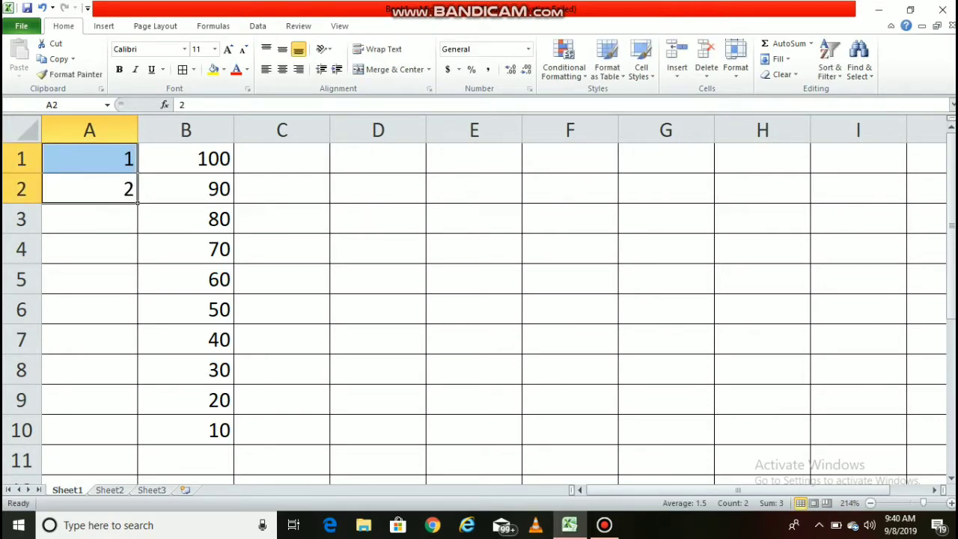
{"action": "left_click_drag", "start_coordinate": [138, 203], "coordinate": [147, 433]}
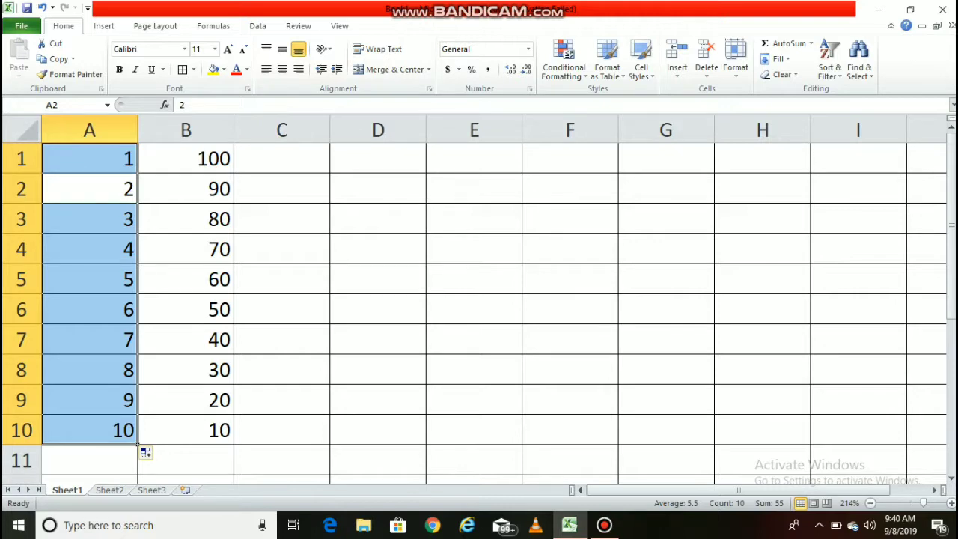
{"action": "left_click", "coordinate": [281, 158]}
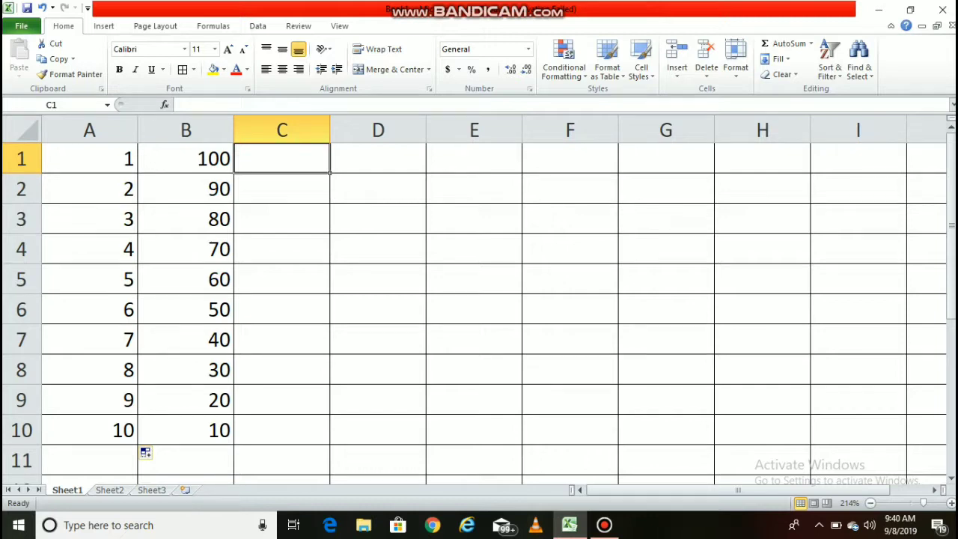
Start C1's formula as =if(B1>=40, using B1's mark as the condition.
{"action": "type", "text": "="}
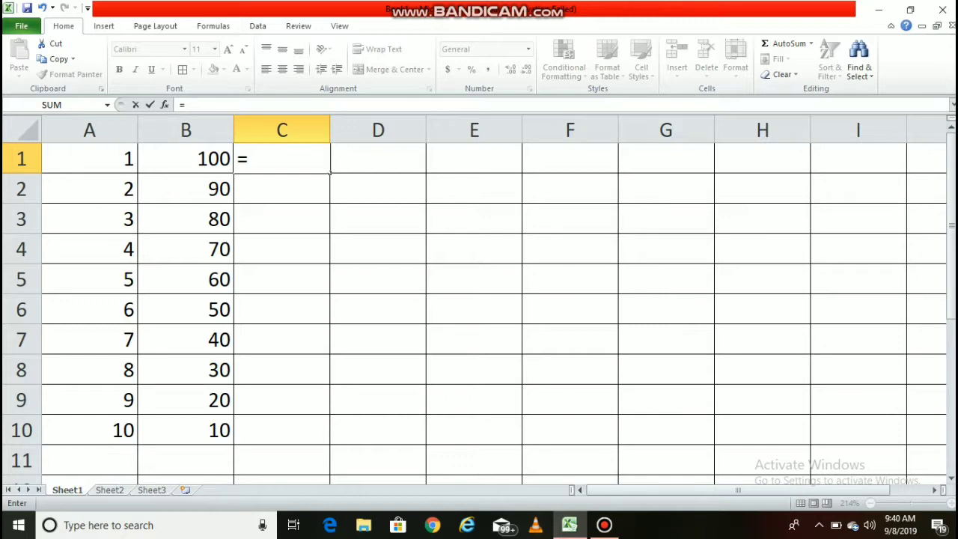
{"action": "type", "text": "if"}
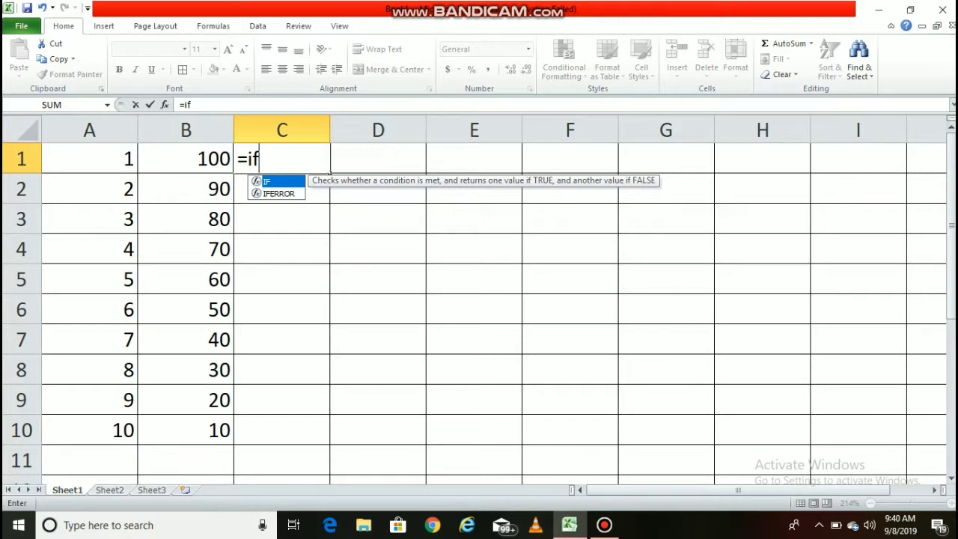
{"action": "type", "text": "("}
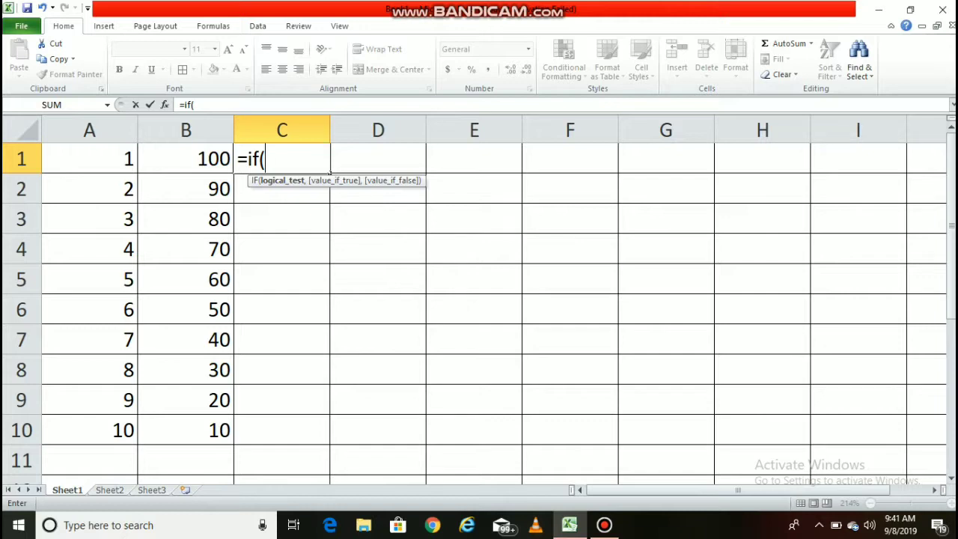
{"action": "left_click", "coordinate": [185, 158]}
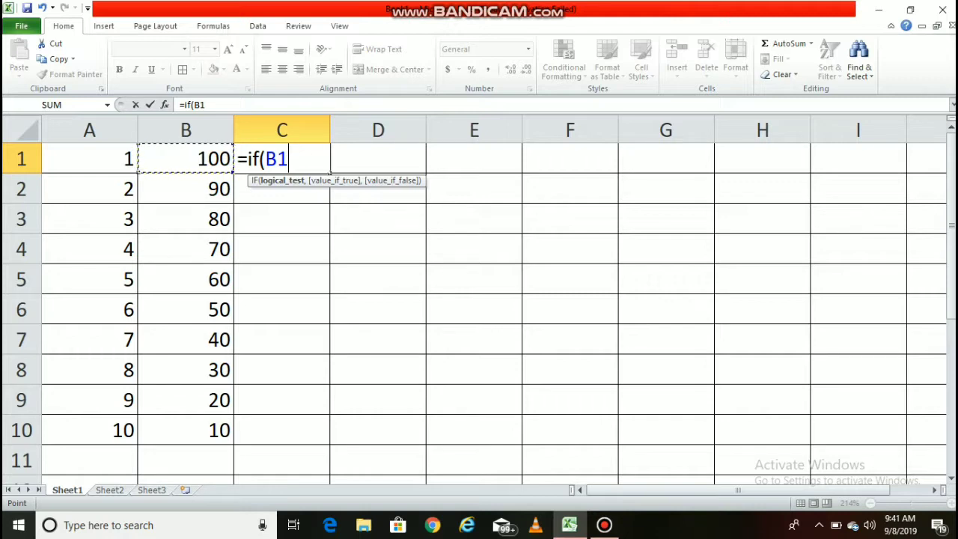
{"action": "type", "text": ">="}
{"action": "type", "text": "40"}
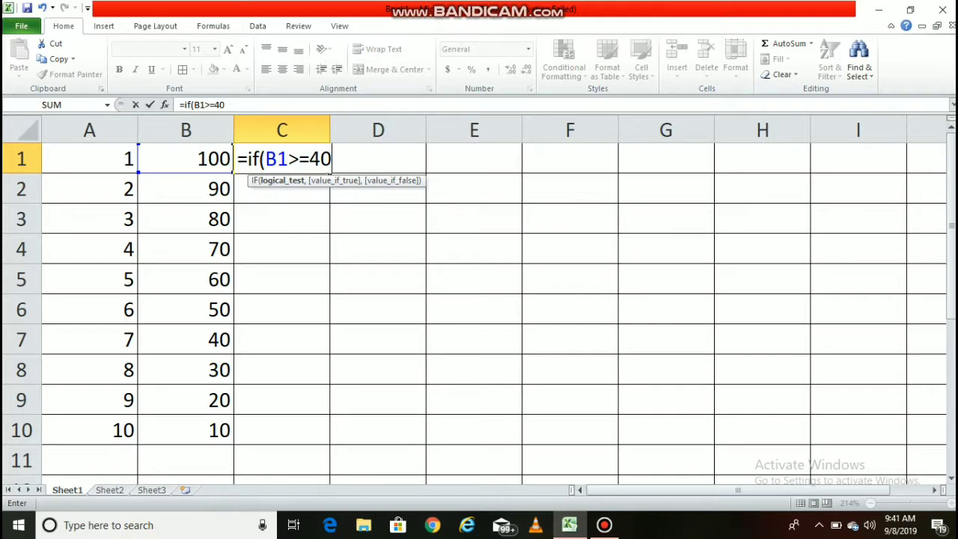
Finish the formula as =if(B1>=40,"pass","fail").
{"action": "type", "text": ","}
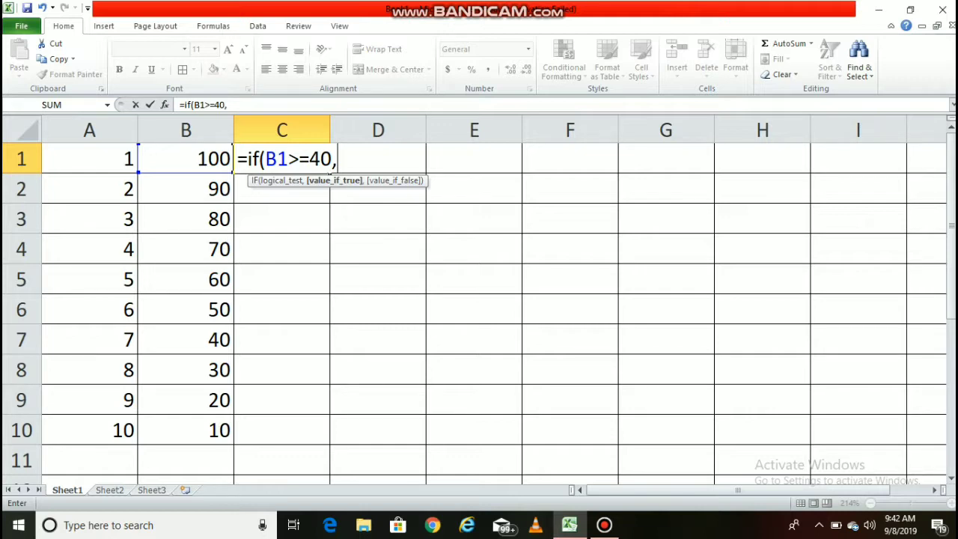
{"action": "type", "text": "\""}
{"action": "type", "text": "pass"}
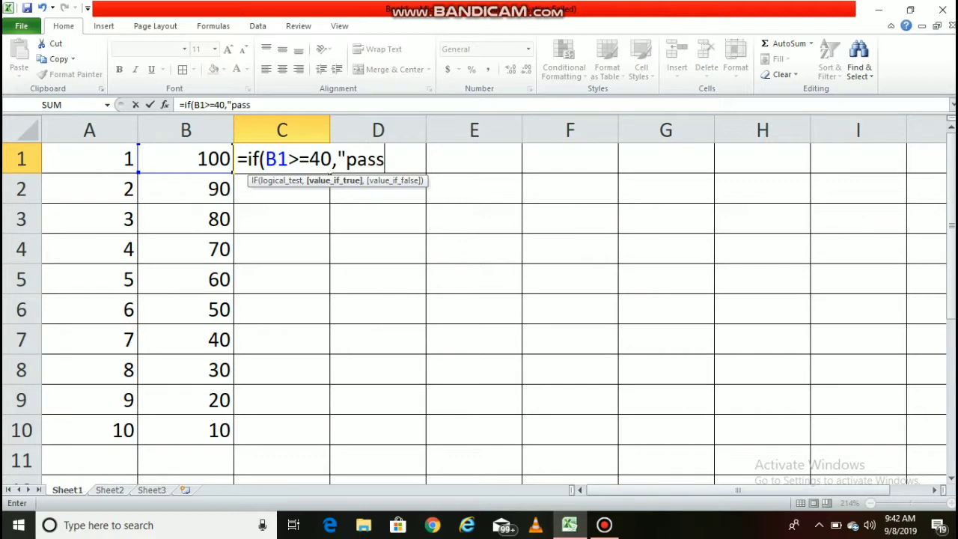
{"action": "type", "text": "\""}
{"action": "type", "text": ","}
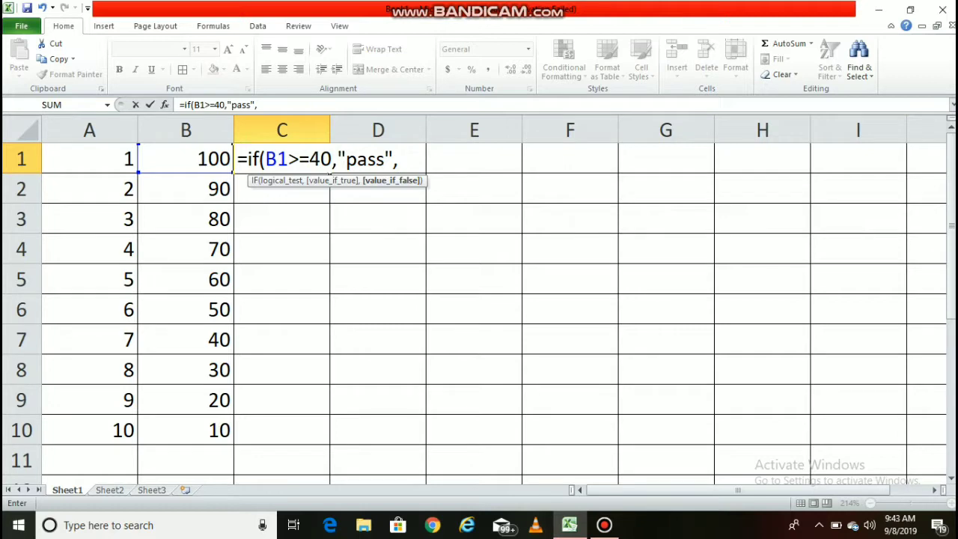
{"action": "type", "text": "\""}
{"action": "type", "text": "fail"}
{"action": "type", "text": "\""}
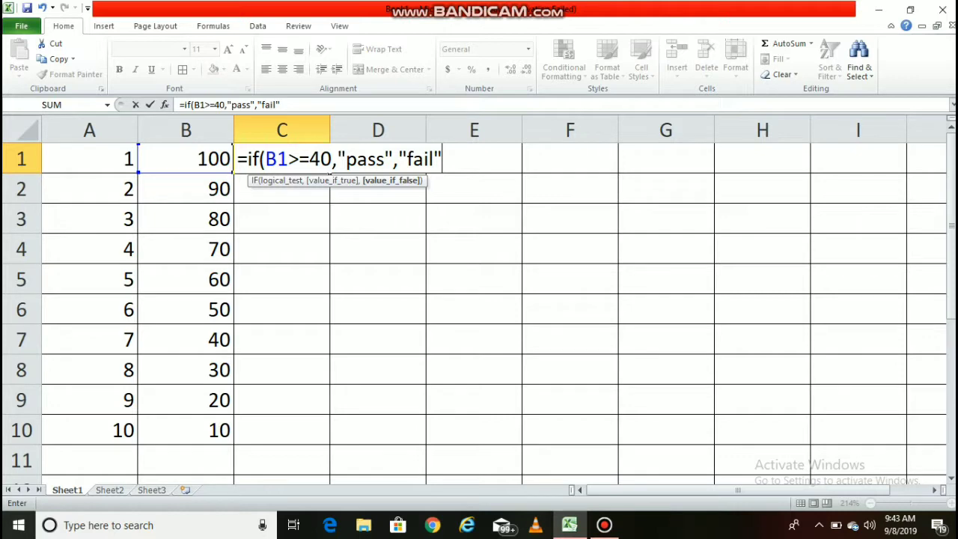
{"action": "type", "text": ")"}
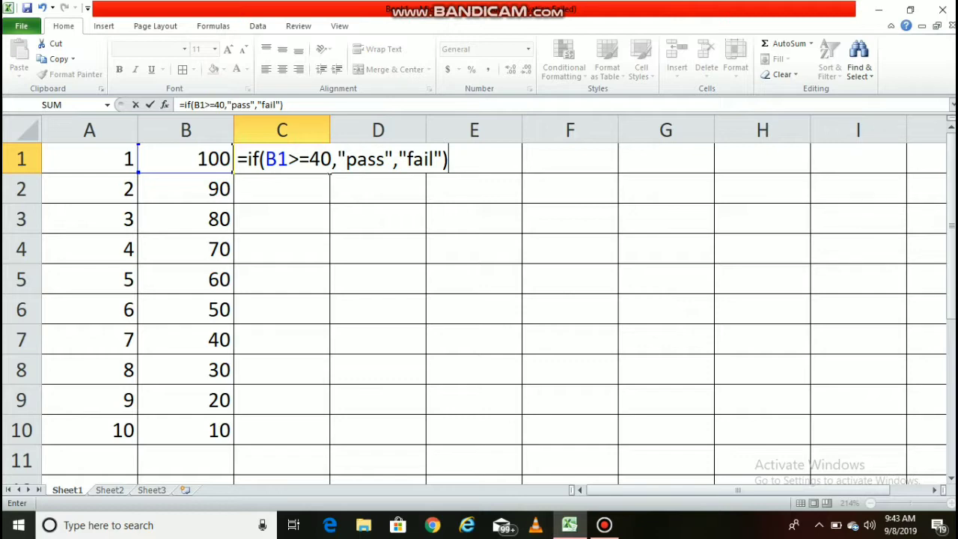
Commit C1's pass/fail formula and fill it down to C10.
{"action": "key", "text": "Return"}
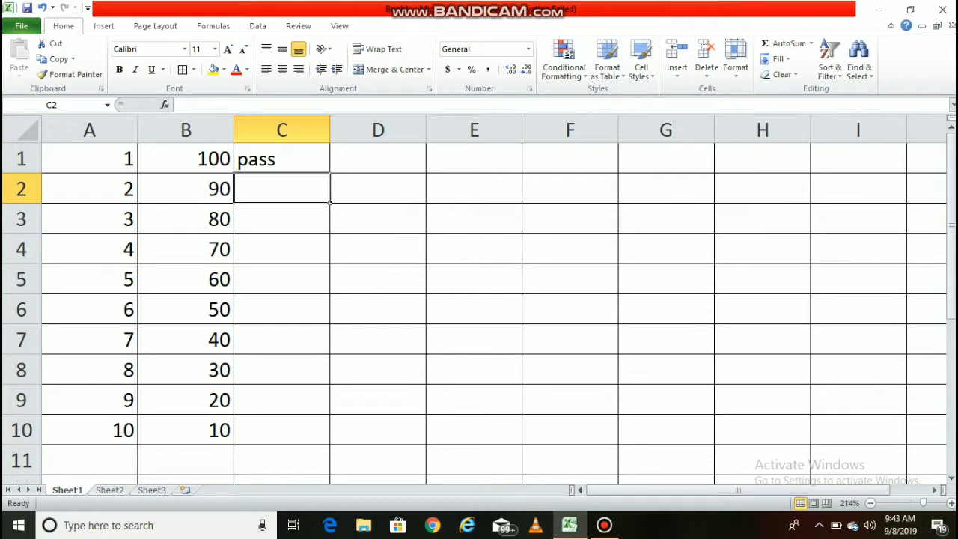
{"action": "left_click", "coordinate": [282, 159]}
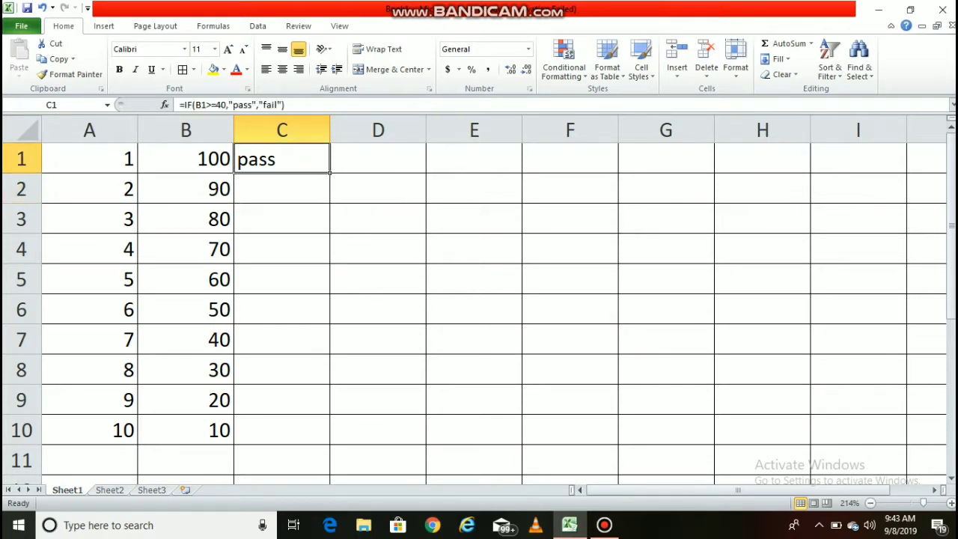
{"action": "left_click_drag", "start_coordinate": [329, 172], "coordinate": [330, 443]}
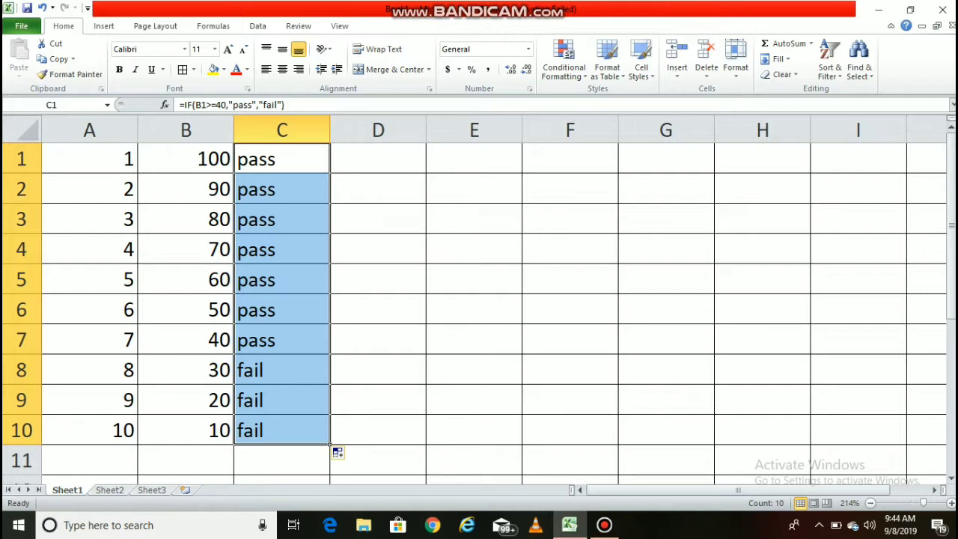
Edit C1's formula to =IF(B1>=40,"pass",0), replacing "fail" with 0.
{"action": "left_click", "coordinate": [282, 159]}
{"action": "double_click", "coordinate": [282, 159]}
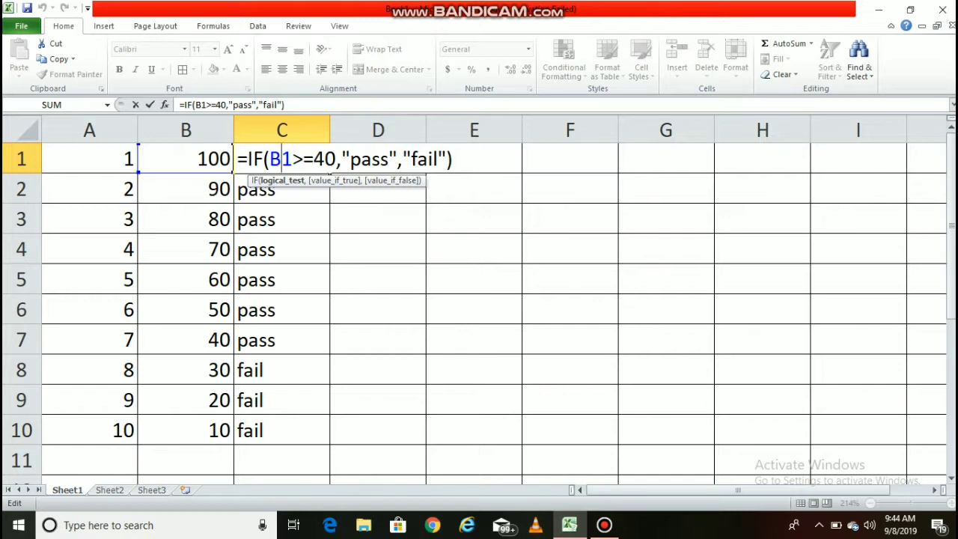
{"action": "left_click_drag", "start_coordinate": [446, 159], "coordinate": [402, 159]}
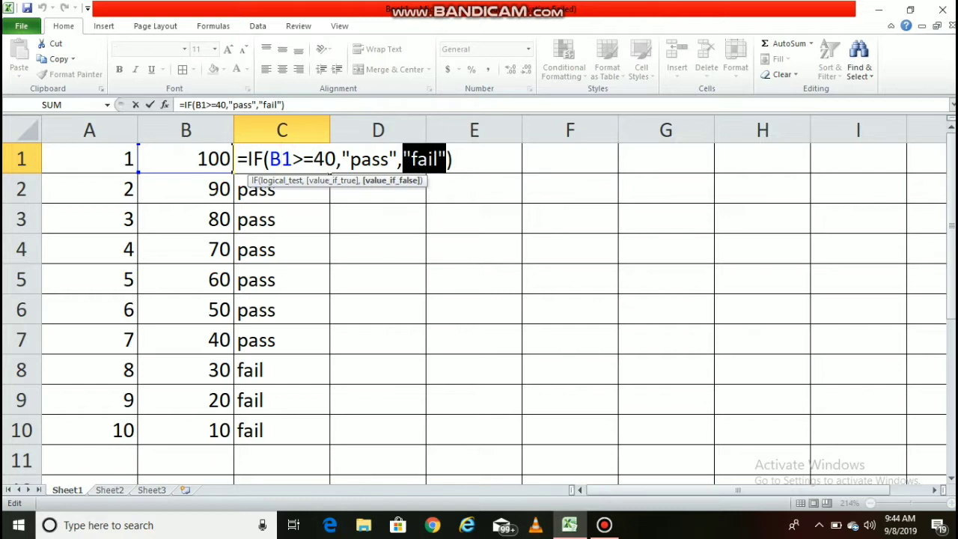
{"action": "type", "text": "0"}
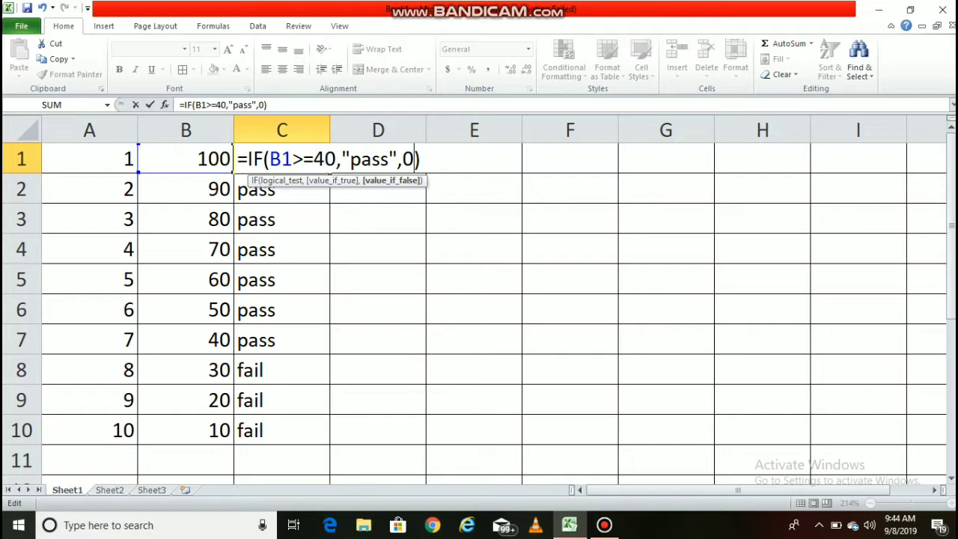
{"action": "key", "text": "Return"}
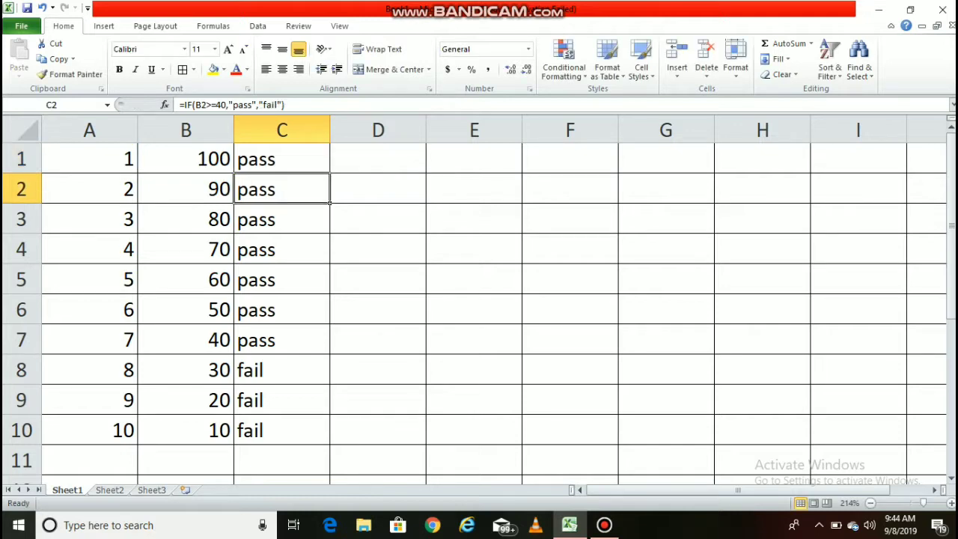
{"action": "left_click", "coordinate": [282, 159]}
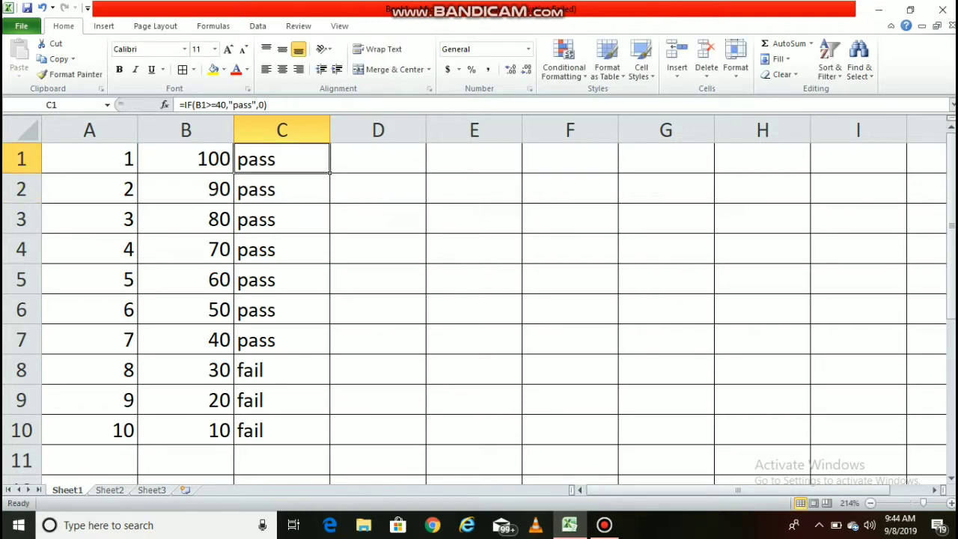
Fill the revised formula down to C10, giving 0 for marks 30, 20 and 10.
{"action": "left_click_drag", "start_coordinate": [329, 173], "coordinate": [329, 445]}
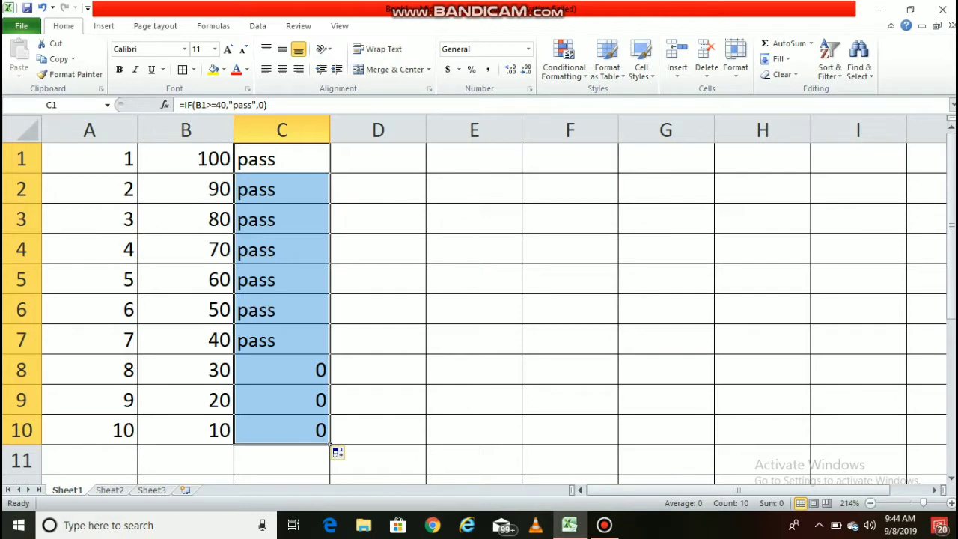
{"action": "left_click", "coordinate": [570, 400]}
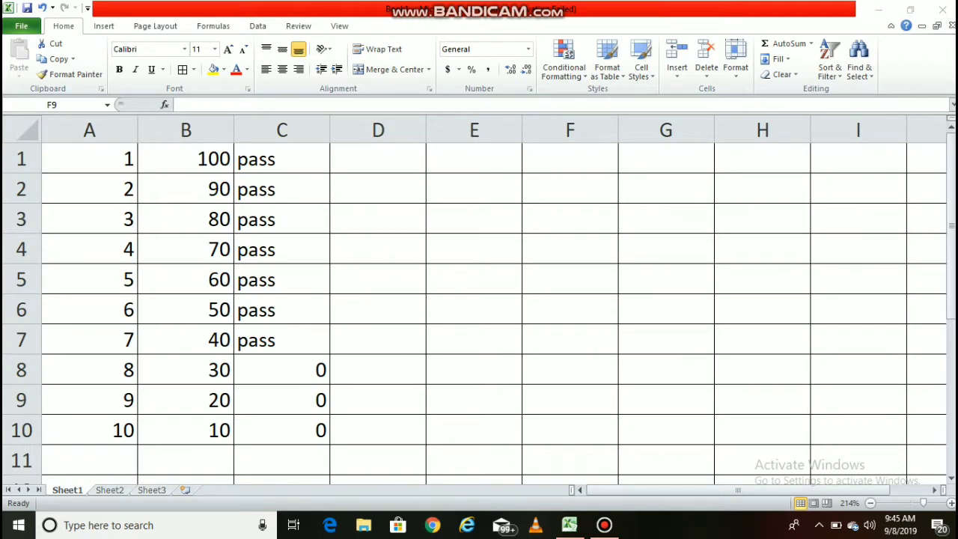